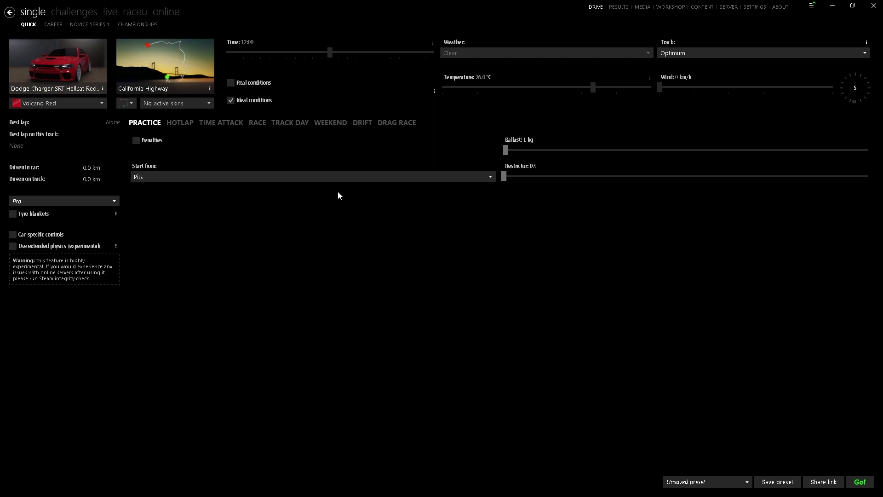
- Bring Discord forward and open the Whiteline world server's Mod-pack channel
{"action": "key", "text": "alt+Tab"}
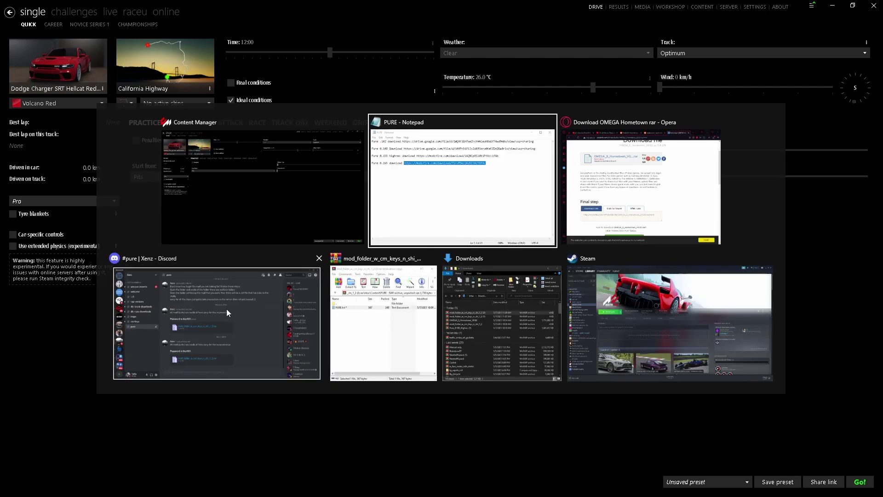
{"action": "left_click", "coordinate": [227, 309]}
{"action": "left_click", "coordinate": [242, 176]}
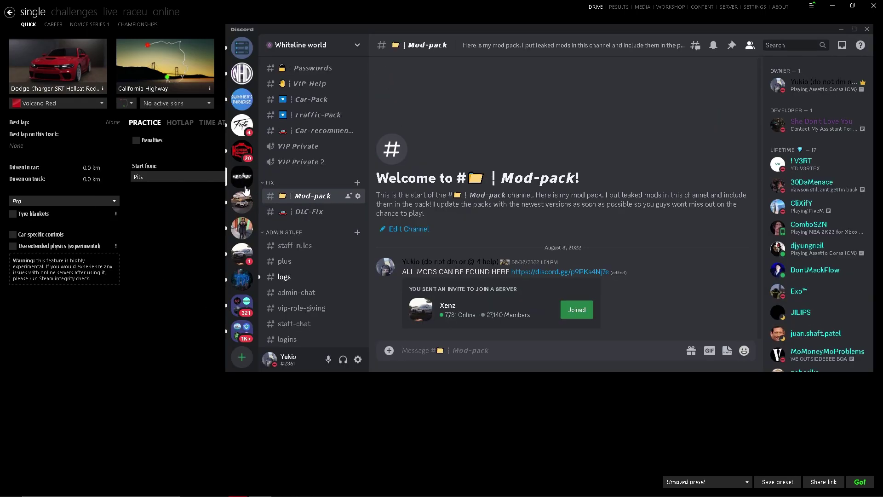
{"action": "scroll", "coordinate": [247, 183], "scroll_direction": "up", "scroll_amount": 3}
{"action": "scroll", "coordinate": [321, 207], "scroll_direction": "up", "scroll_amount": 3}
{"action": "scroll", "coordinate": [325, 211], "scroll_direction": "up", "scroll_amount": 1}
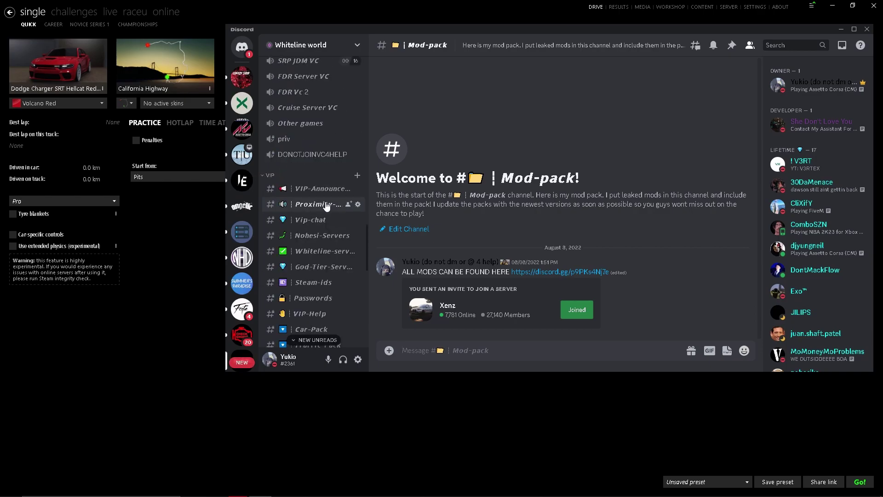
{"action": "scroll", "coordinate": [325, 210], "scroll_direction": "down", "scroll_amount": 2}
{"action": "scroll", "coordinate": [324, 249], "scroll_direction": "down", "scroll_amount": 1}
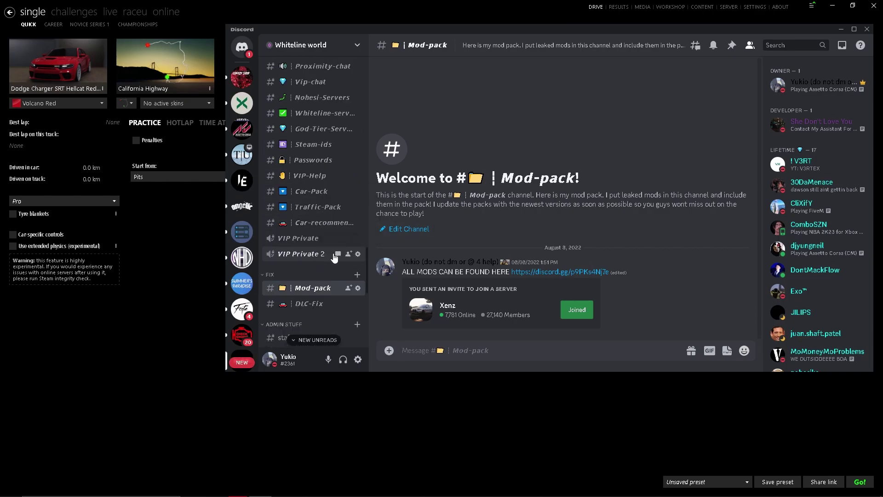
{"action": "scroll", "coordinate": [325, 250], "scroll_direction": "down", "scroll_amount": 1}
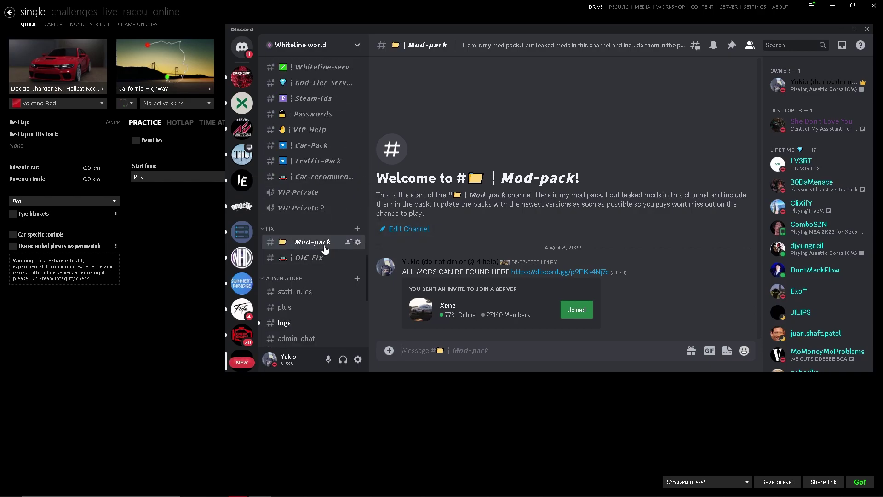
- Switch to the Xenz server and go to its #pure channel with the mod links
{"action": "left_click", "coordinate": [575, 312]}
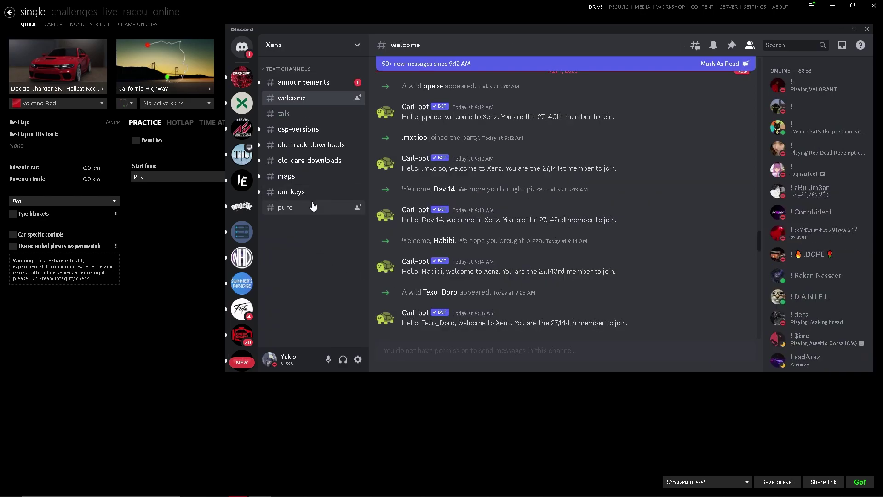
{"action": "left_click", "coordinate": [311, 180]}
{"action": "left_click", "coordinate": [285, 207]}
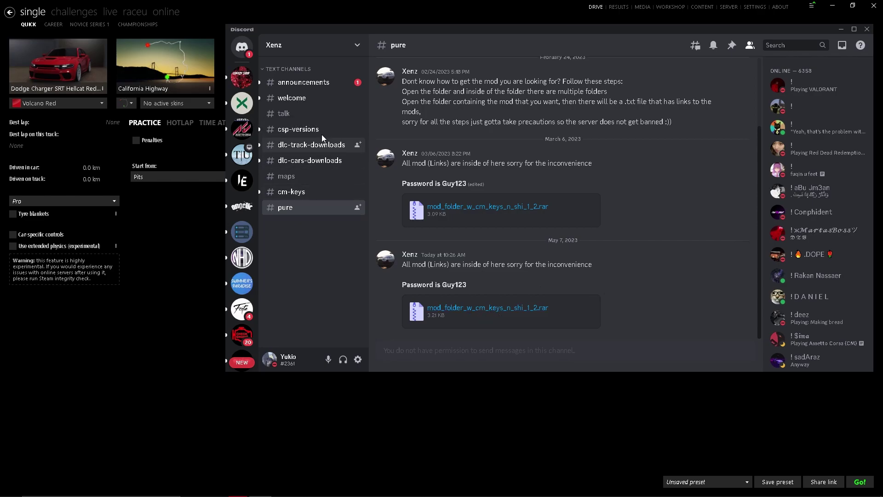
- Download the mod_folder rar attachment despite the warning and show it in its folder
{"action": "left_click", "coordinate": [481, 308]}
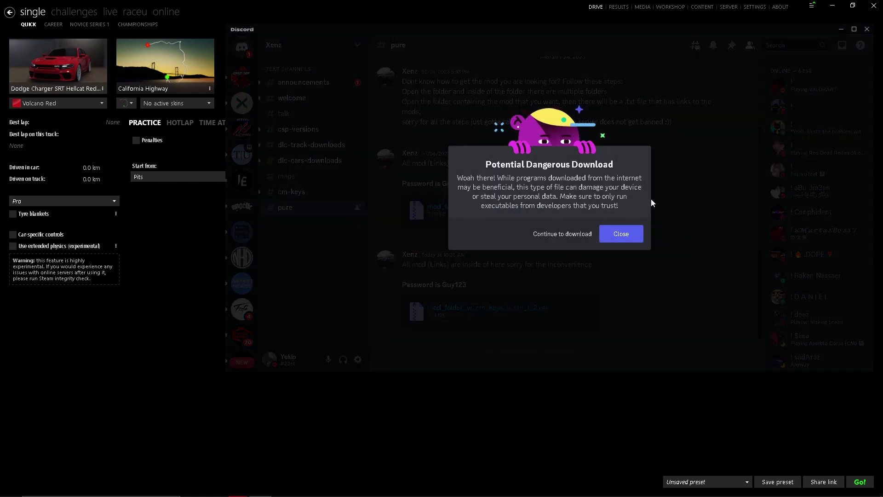
{"action": "left_click", "coordinate": [574, 234]}
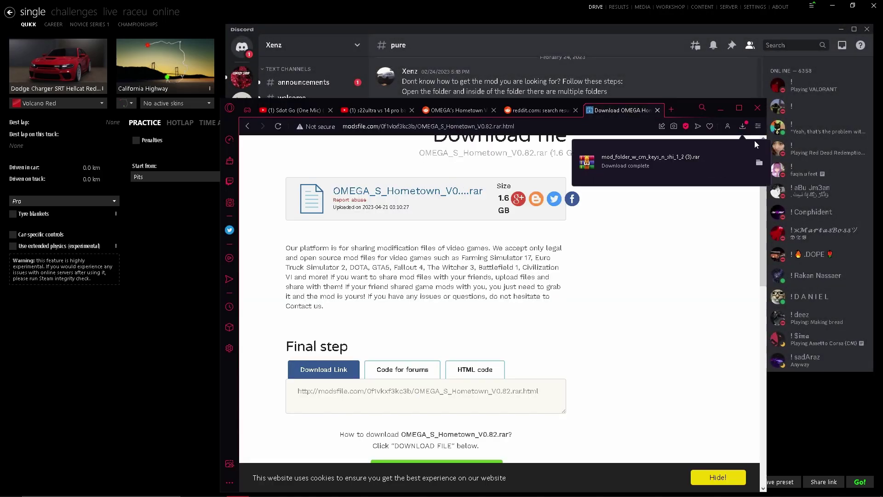
{"action": "left_click", "coordinate": [759, 165]}
{"action": "double_click", "coordinate": [276, 188]}
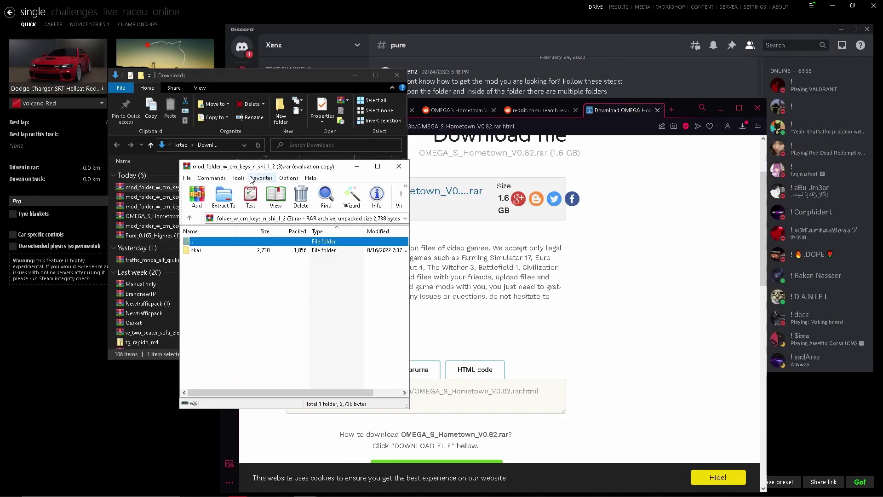
{"action": "double_click", "coordinate": [232, 250]}
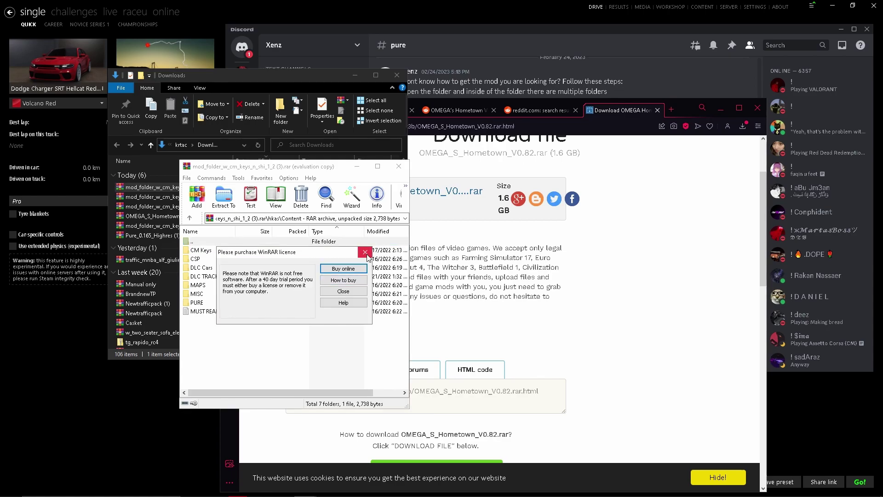
{"action": "left_click", "coordinate": [366, 255]}
{"action": "double_click", "coordinate": [282, 303]}
{"action": "double_click", "coordinate": [262, 251]}
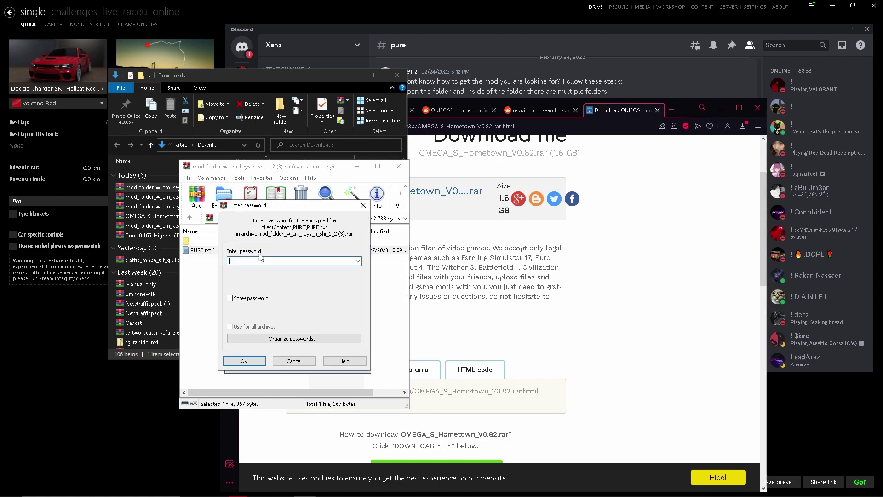
{"action": "type", "text": "*****"}
{"action": "key", "text": "Return"}
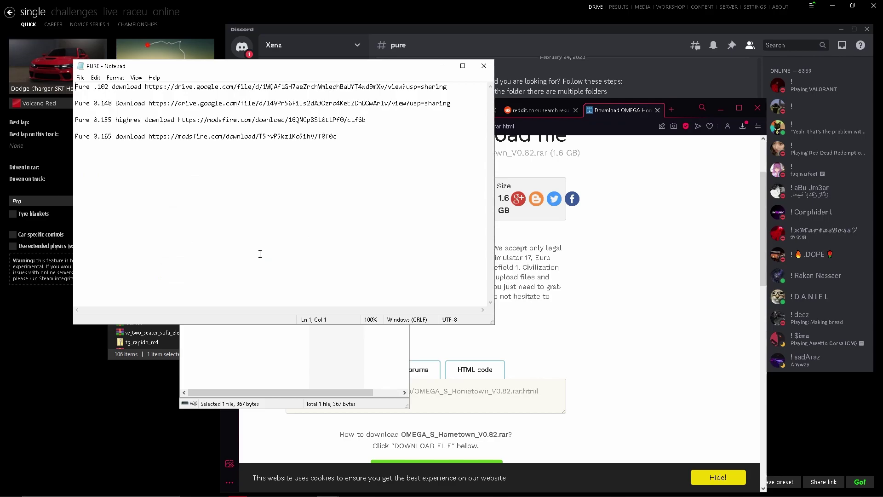
- Copy the password from Discord, then select the Pure 0.165 download link in PURE.txt
{"action": "left_click", "coordinate": [661, 75]}
{"action": "double_click", "coordinate": [453, 284]}
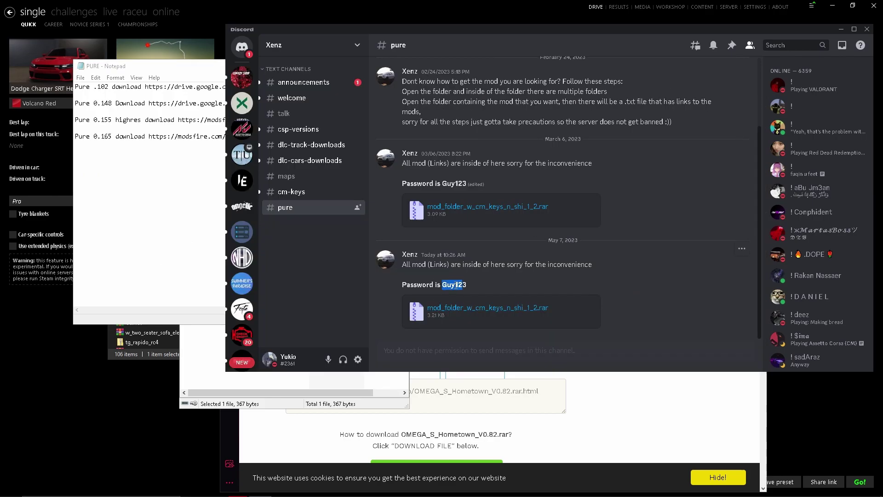
{"action": "key", "text": "alt+Tab"}
{"action": "left_click", "coordinate": [267, 145]}
{"action": "left_click_drag", "start_coordinate": [337, 137], "coordinate": [148, 137]}
{"action": "left_click", "coordinate": [602, 388]}
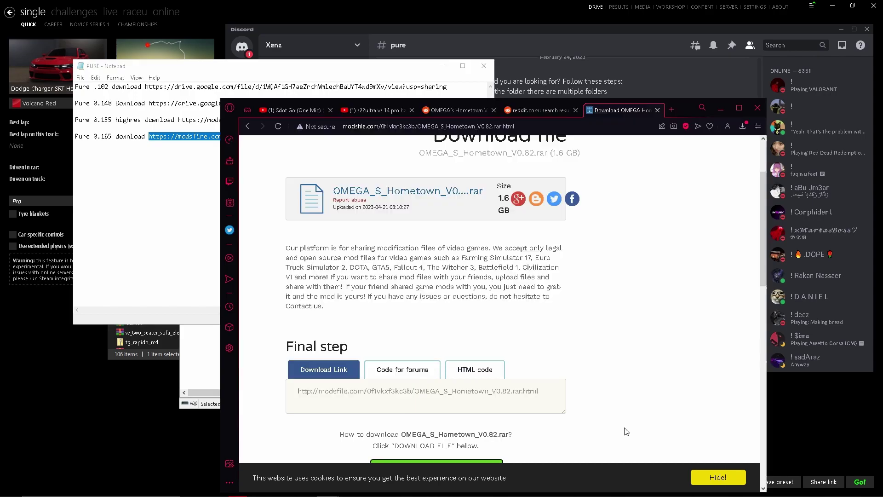
{"action": "left_click", "coordinate": [720, 110]}
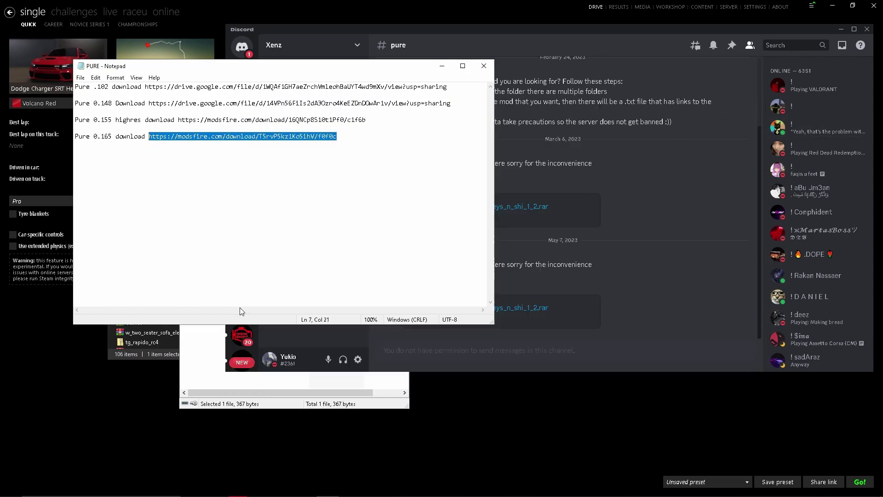
- Close the link notes and PURE.txt, then open the Pure 0.165 folder in Pure_0.165_Highres
{"action": "left_click", "coordinate": [159, 355]}
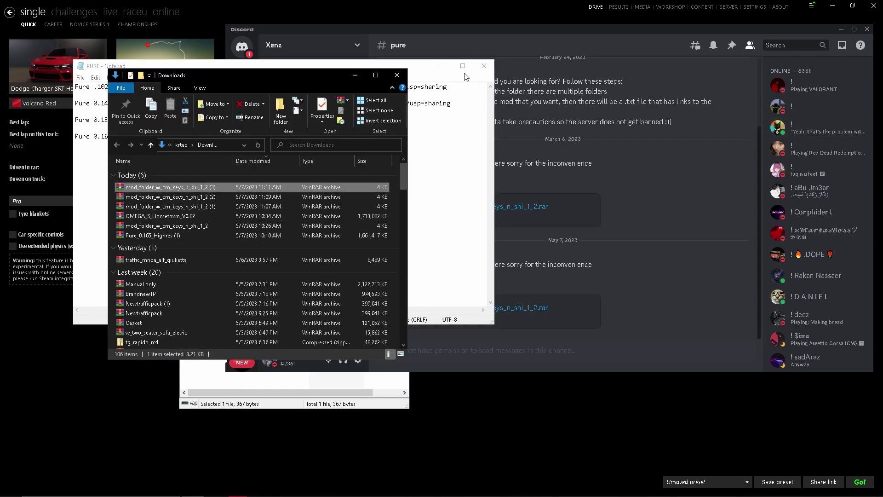
{"action": "left_click", "coordinate": [484, 66]}
{"action": "left_click", "coordinate": [318, 380]}
{"action": "left_click", "coordinate": [399, 167]}
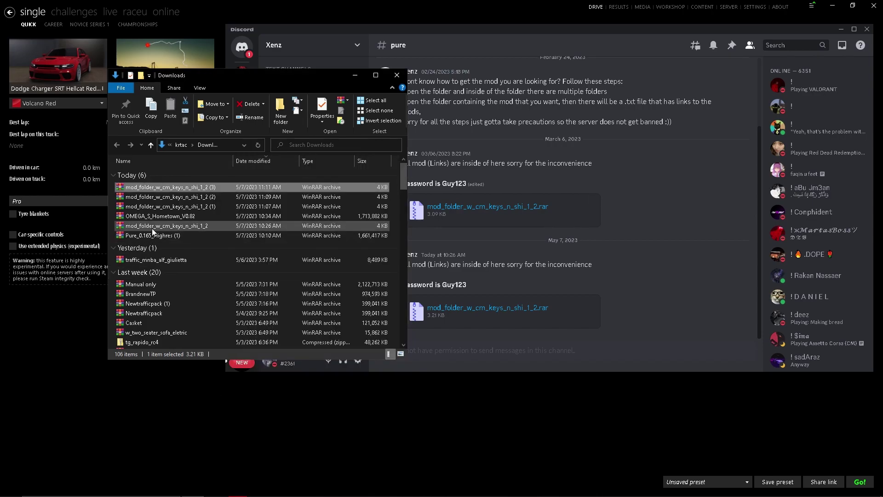
{"action": "double_click", "coordinate": [148, 235]}
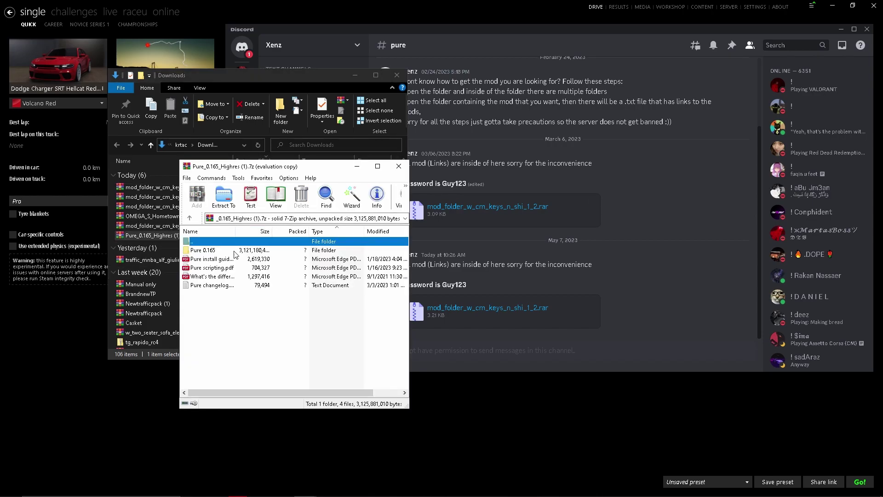
{"action": "double_click", "coordinate": [238, 251]}
- Open the Hellcat car's folder from Content Manager, go up to assettocorsa, and move the window right
{"action": "left_click", "coordinate": [78, 190]}
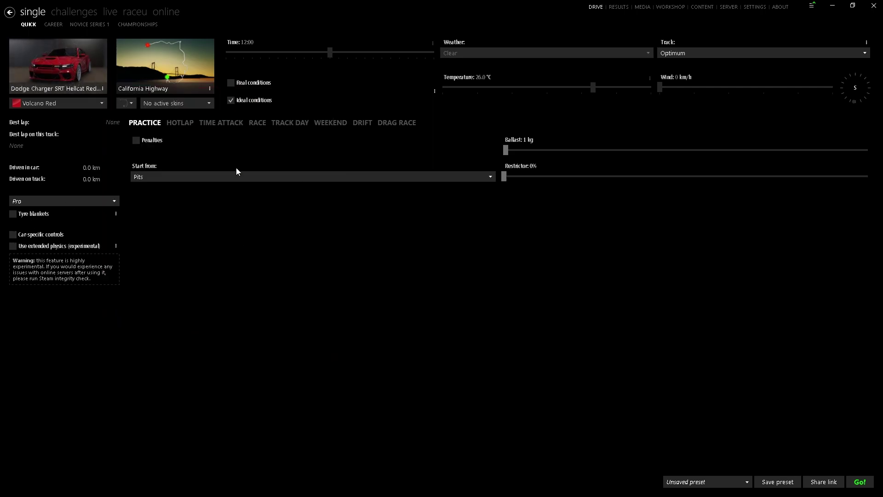
{"action": "right_click", "coordinate": [96, 83]}
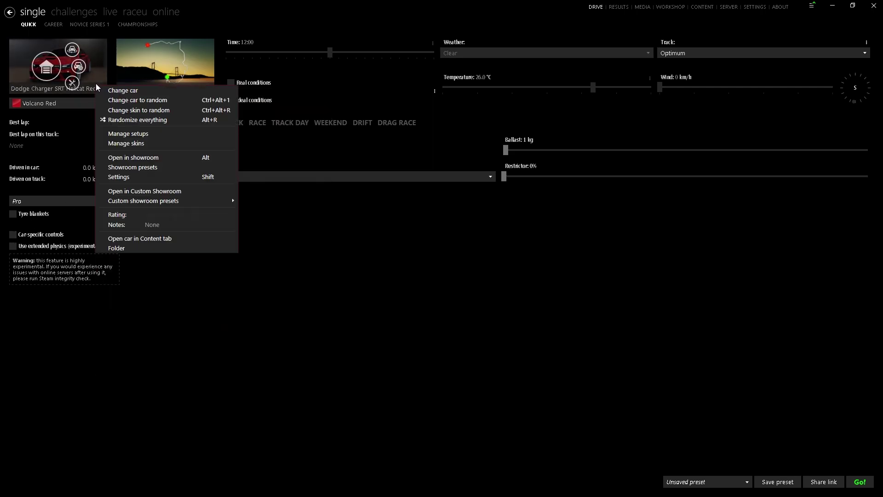
{"action": "left_click", "coordinate": [140, 247]}
{"action": "double_click", "coordinate": [278, 88]}
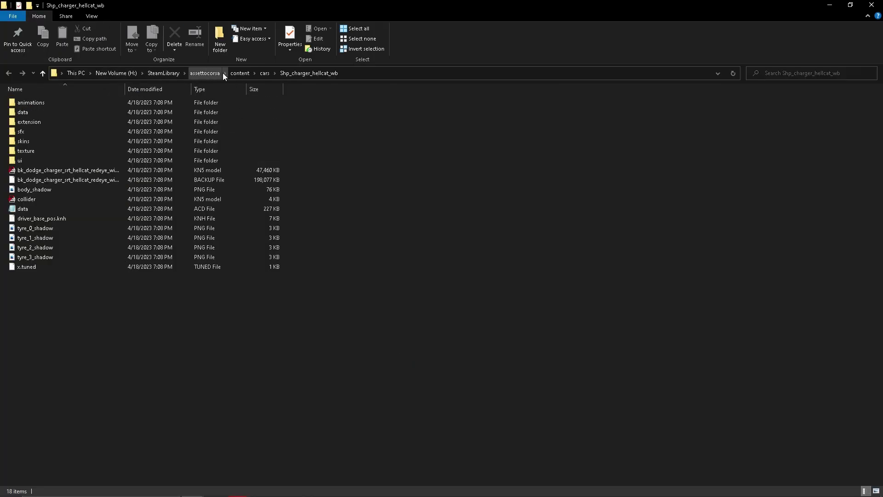
{"action": "left_click", "coordinate": [204, 77]}
{"action": "mouse_move", "coordinate": [469, 5]}
{"action": "left_mouse_down"}
{"action": "mouse_move", "coordinate": [361, 55]}
{"action": "mouse_move", "coordinate": [490, 106]}
{"action": "left_mouse_up"}
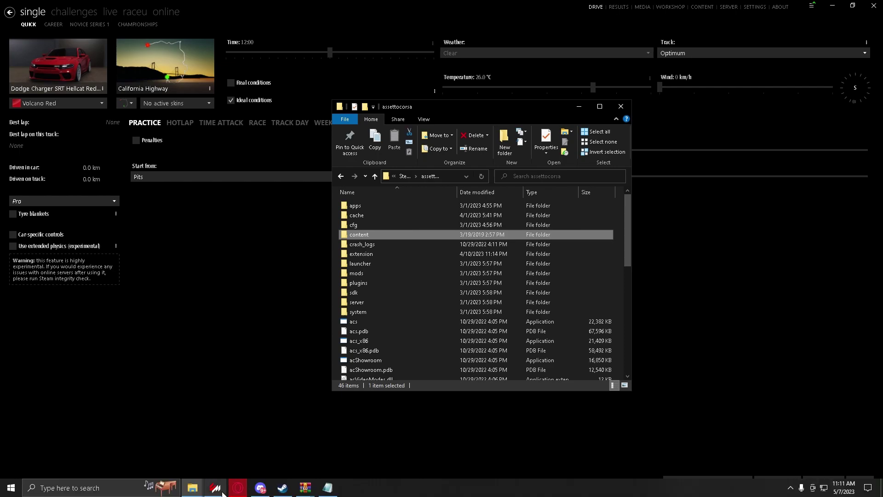
{"action": "mouse_move", "coordinate": [305, 489]}
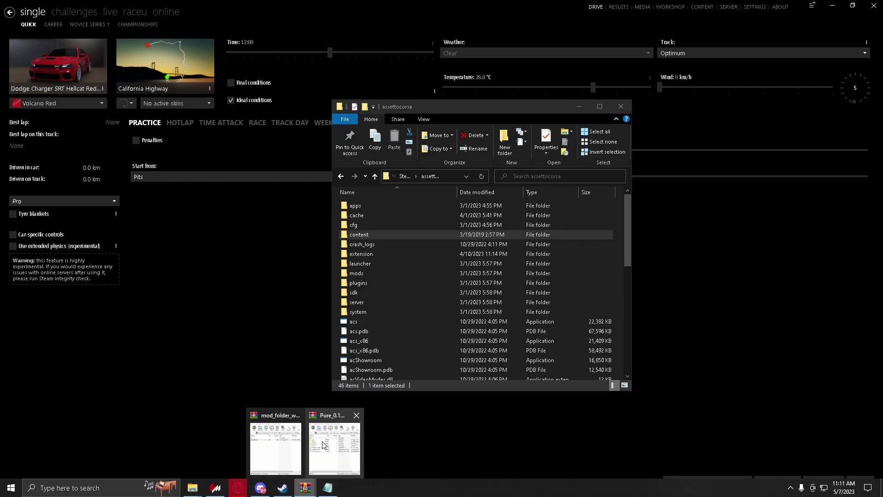
- Reposition and enlarge the Pure archive window, then select the apps, content, extension and system folders
{"action": "left_click", "coordinate": [324, 443]}
{"action": "left_click", "coordinate": [365, 251]}
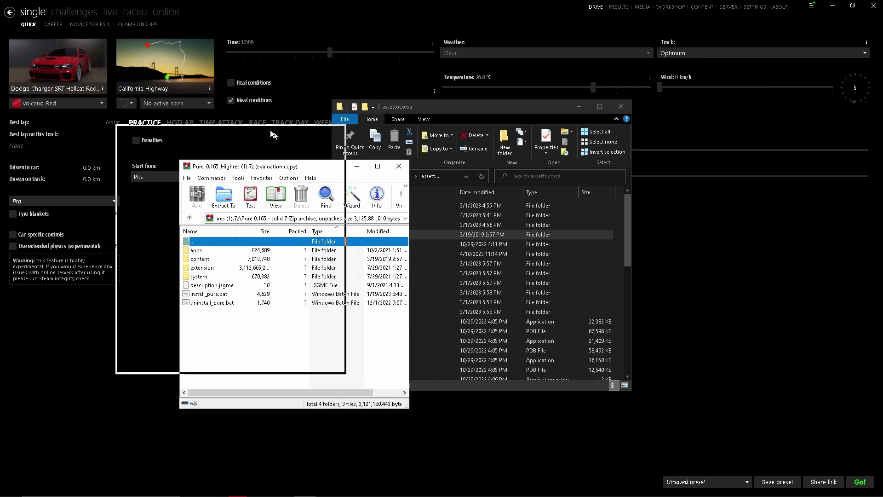
{"action": "left_click_drag", "start_coordinate": [338, 166], "coordinate": [220, 94]}
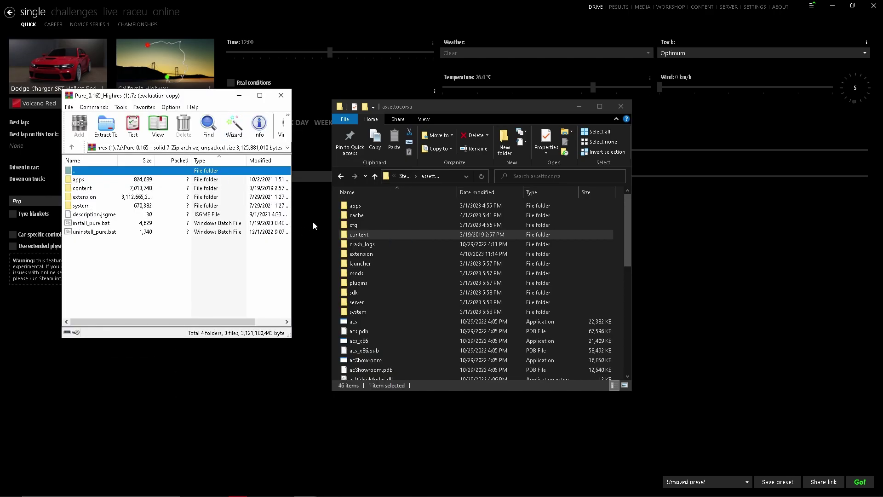
{"action": "left_click", "coordinate": [64, 180]}
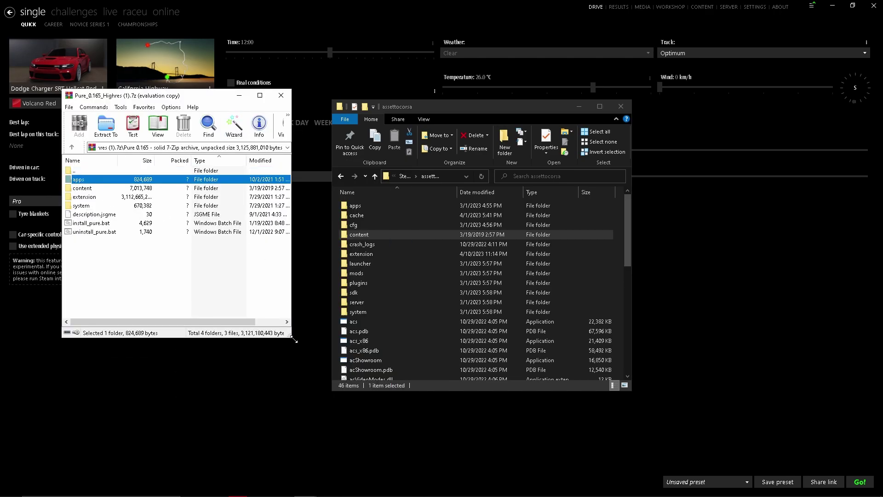
{"action": "left_click_drag", "start_coordinate": [292, 337], "coordinate": [353, 363]}
{"action": "mouse_move", "coordinate": [336, 213]}
{"action": "left_mouse_down"}
{"action": "mouse_move", "coordinate": [304, 186]}
{"action": "mouse_move", "coordinate": [619, 246]}
{"action": "mouse_move", "coordinate": [286, 187]}
{"action": "left_mouse_up"}
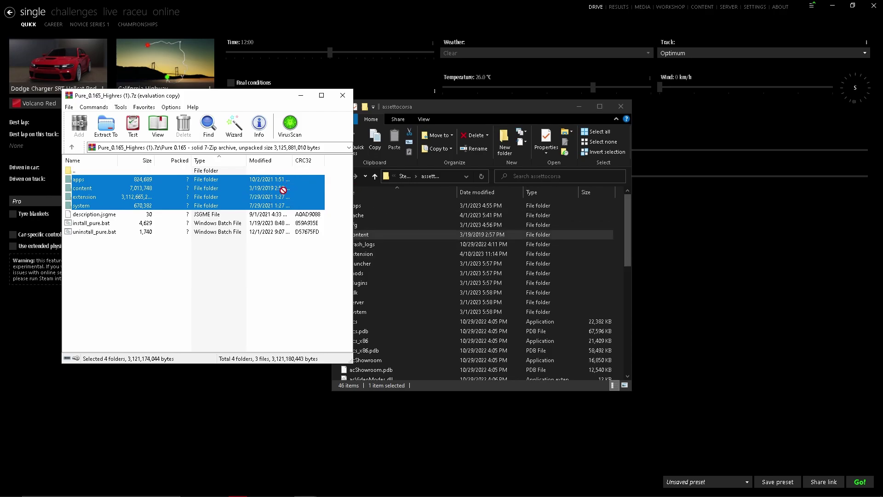
{"action": "left_click", "coordinate": [373, 4]}
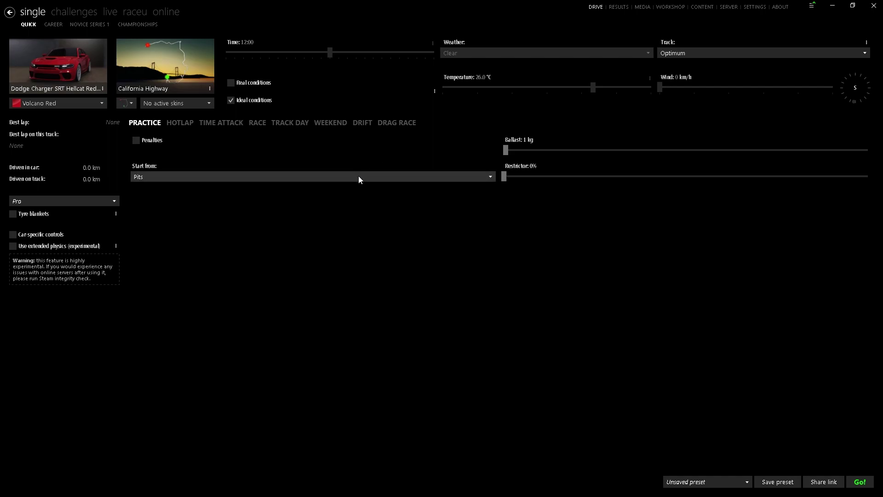
{"action": "key", "text": "alt+Tab"}
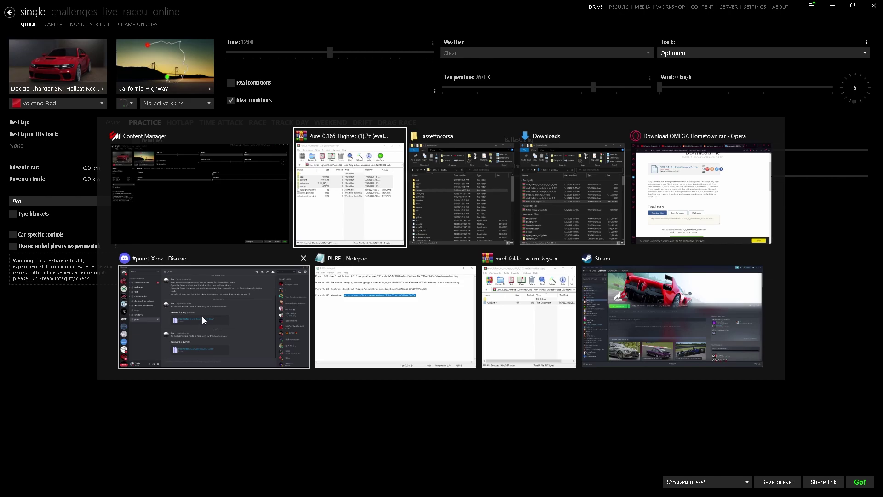
{"action": "left_click", "coordinate": [130, 303]}
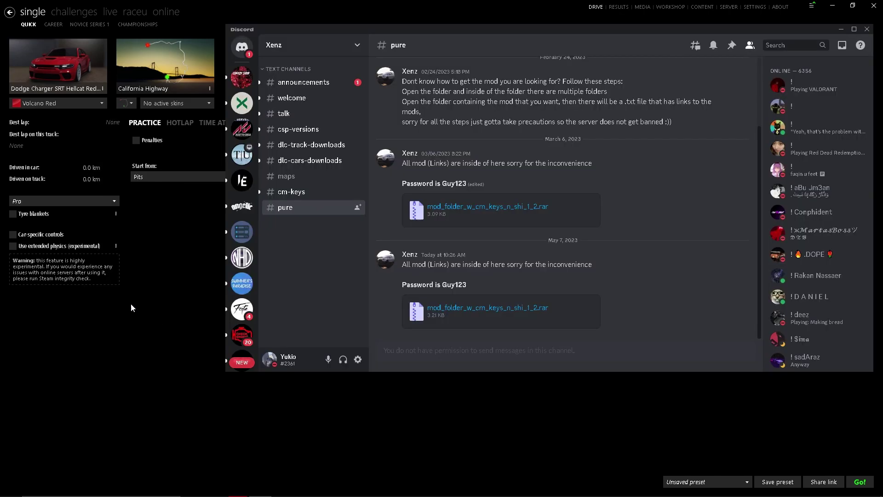
{"action": "scroll", "coordinate": [242, 257], "scroll_direction": "down", "scroll_amount": 3}
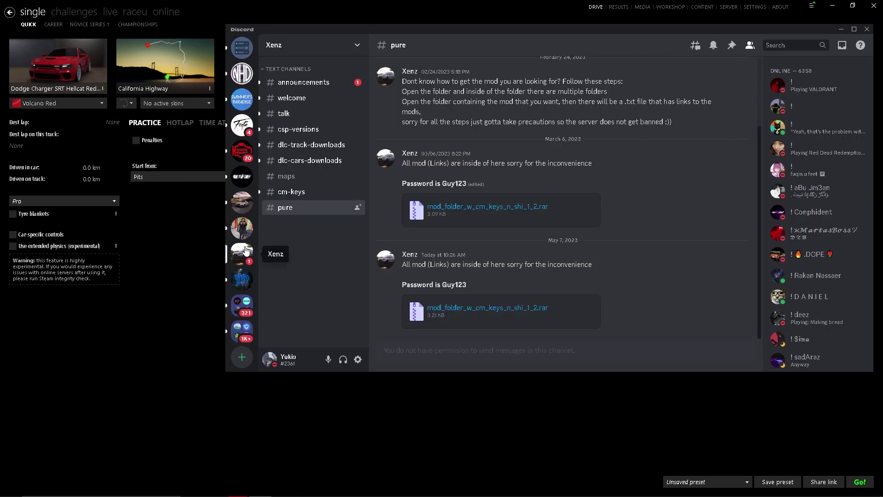
{"action": "left_click", "coordinate": [244, 177]}
{"action": "scroll", "coordinate": [307, 226], "scroll_direction": "down", "scroll_amount": 3}
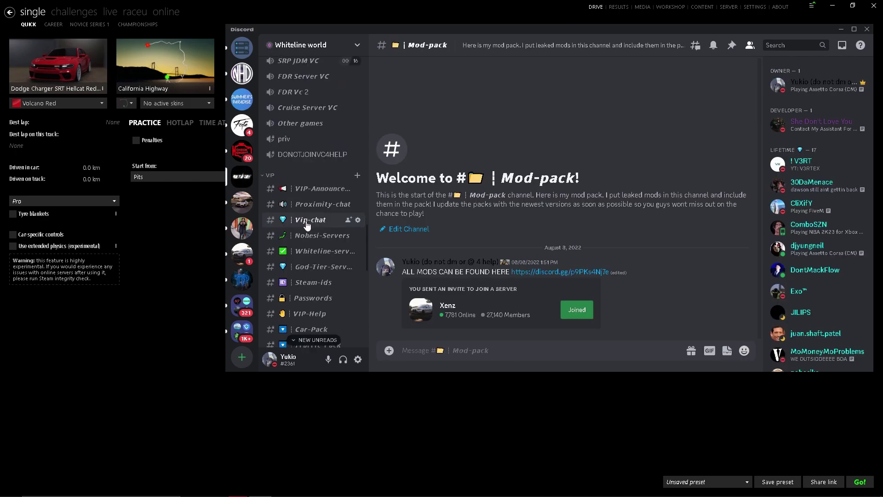
{"action": "scroll", "coordinate": [307, 226], "scroll_direction": "down", "scroll_amount": 3}
{"action": "scroll", "coordinate": [307, 226], "scroll_direction": "up", "scroll_amount": 5}
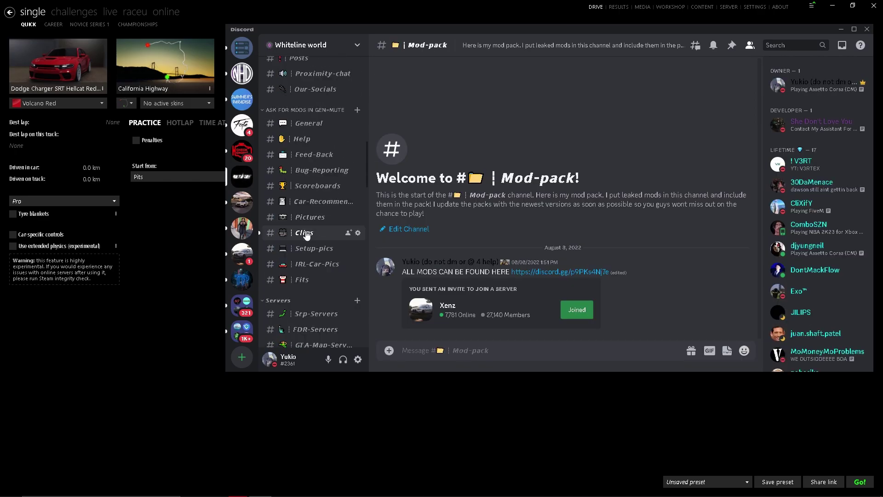
{"action": "left_click", "coordinate": [199, 323]}
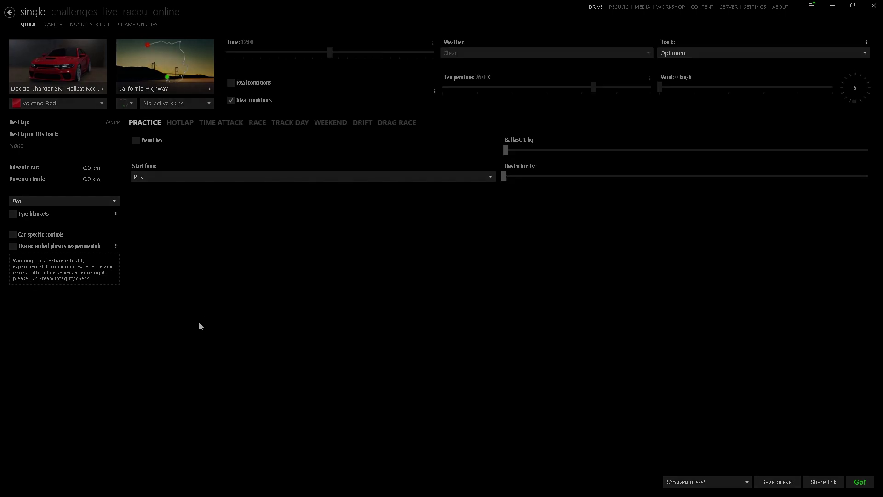